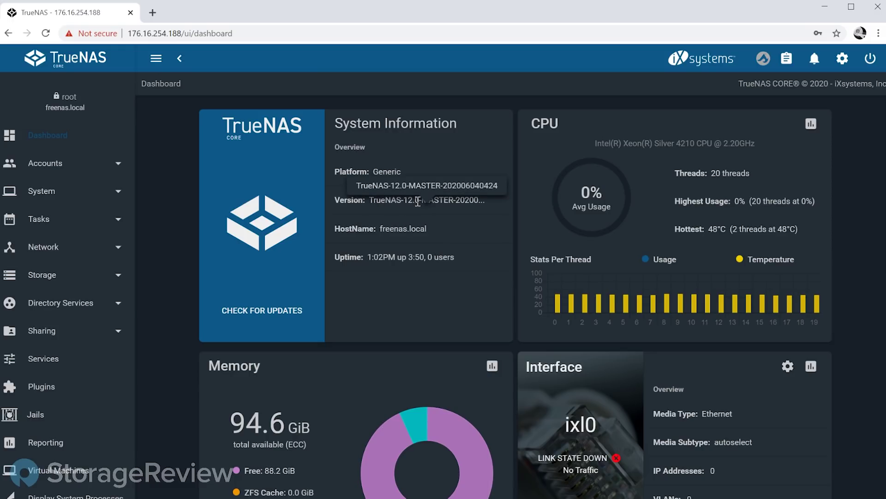
Step: Scroll the dashboard down and back up to look it over
scroll(434, 233, down, 4)
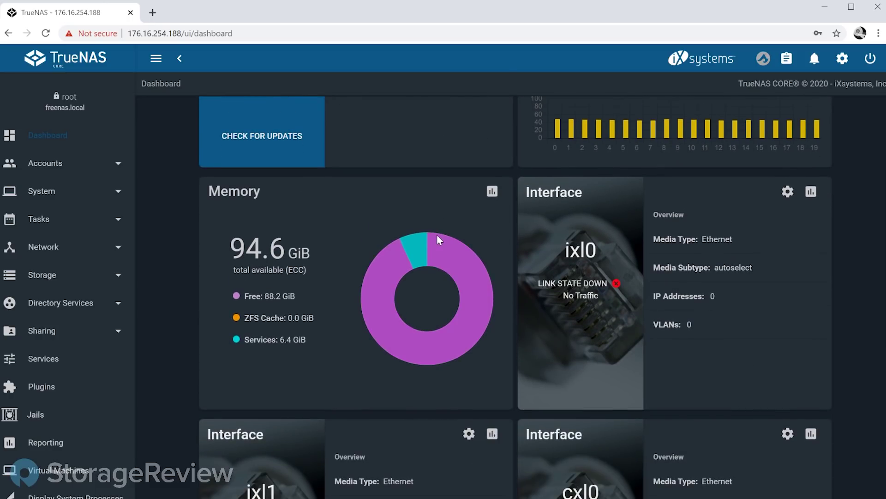
scroll(434, 236, up, 4)
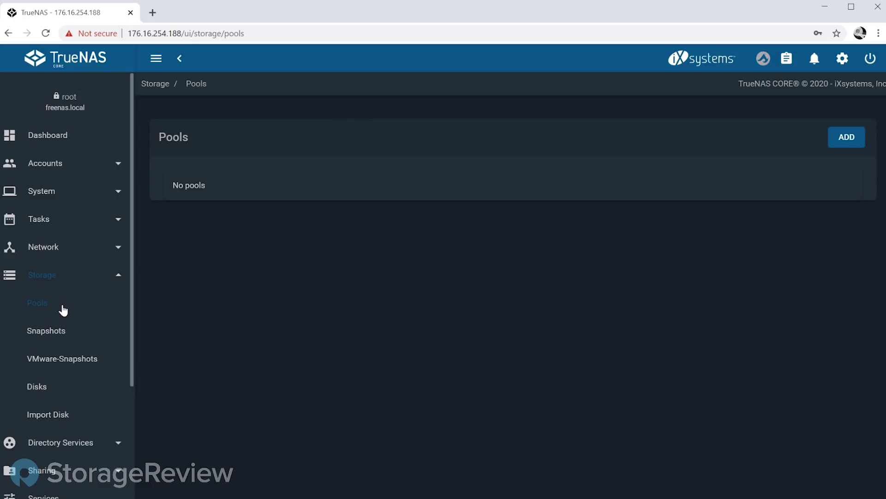
Step: Start creating a new pool named 'tank'
click(851, 142)
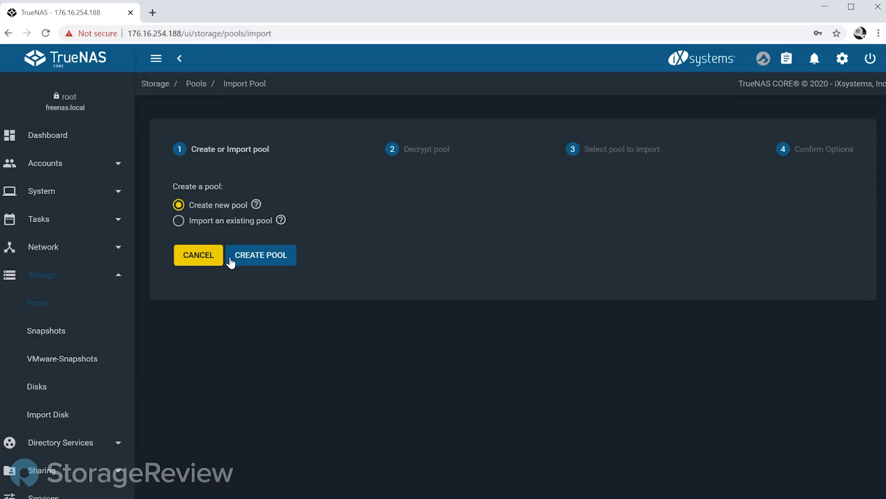
click(258, 262)
click(212, 176)
text(tank)
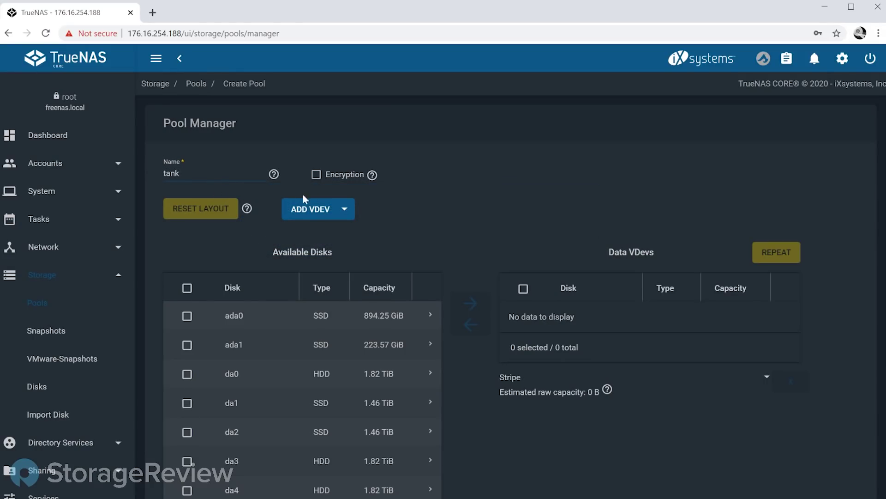
scroll(367, 198, down, 3)
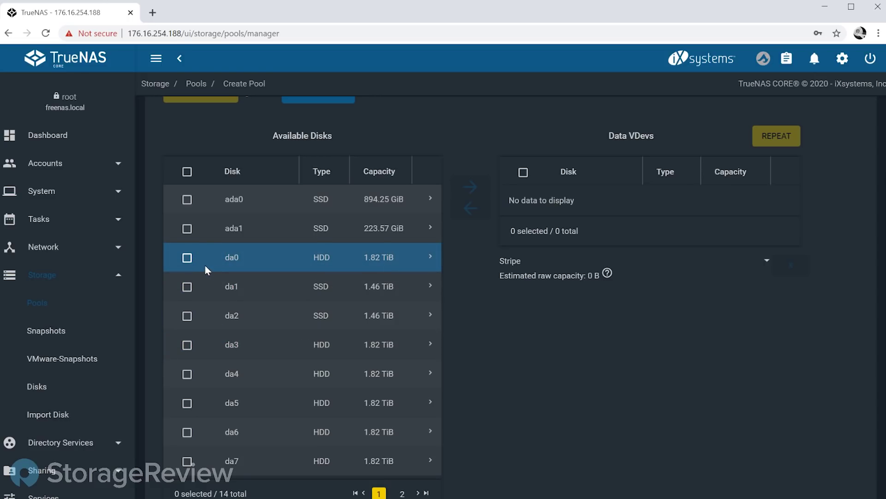
Step: Put disks da0 and da3 into tank's data vdev as a mirror
click(188, 259)
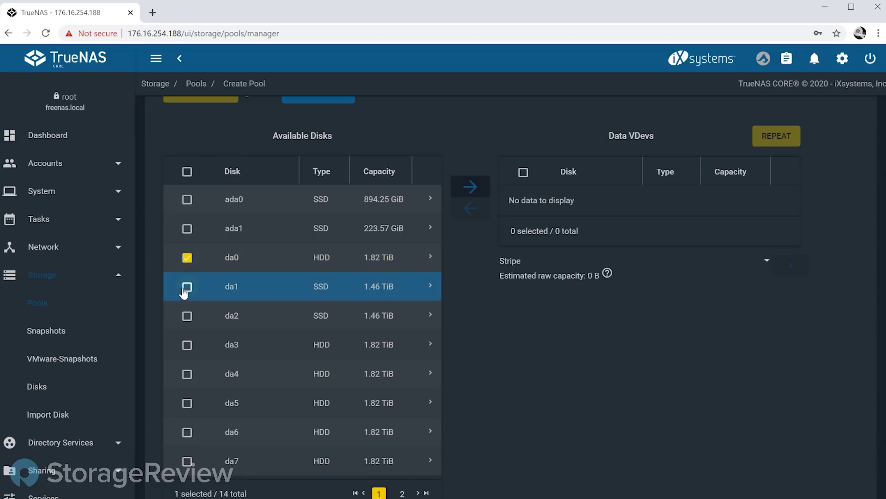
click(187, 346)
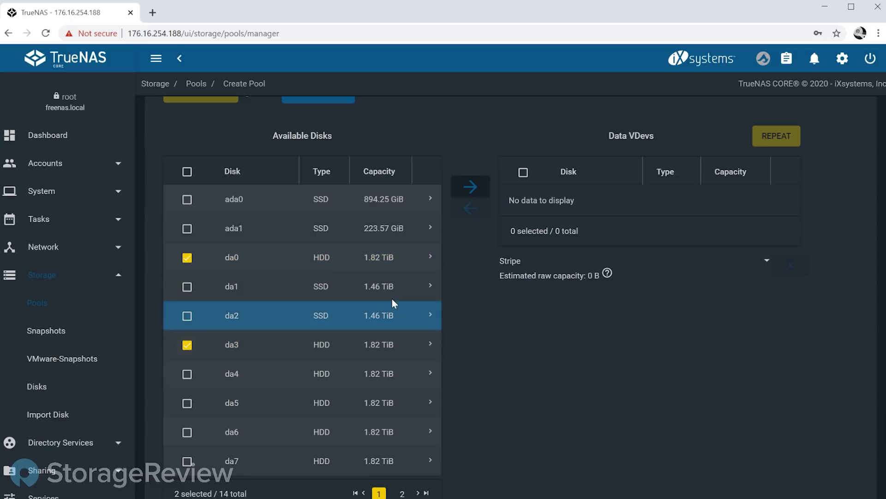
click(471, 187)
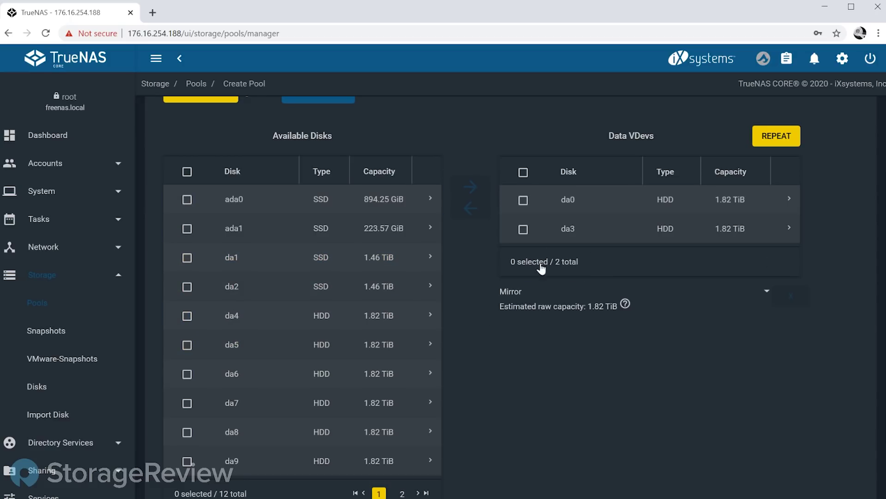
scroll(523, 306, up, 3)
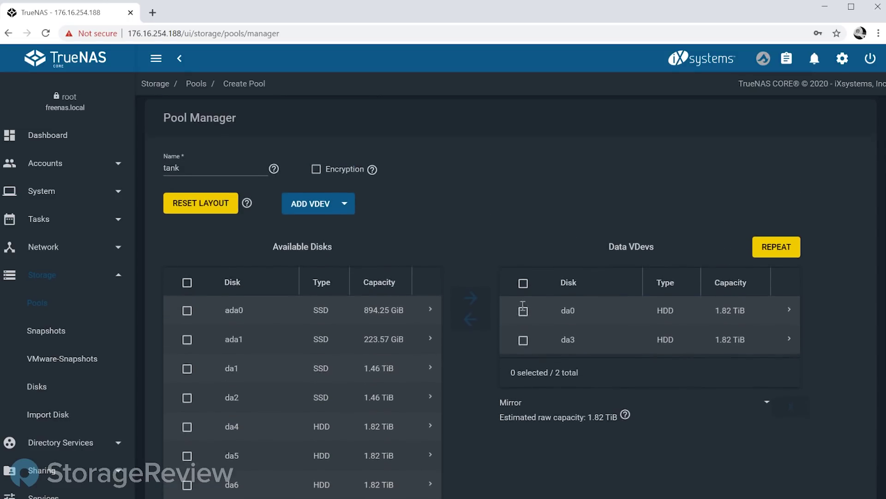
Step: Add a Metadata vdev to the tank layout using disks da1 and da2
click(335, 209)
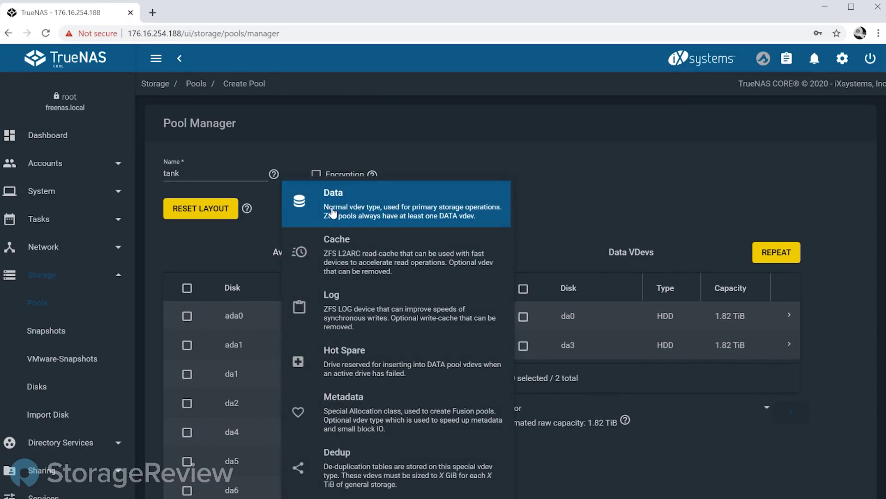
click(387, 418)
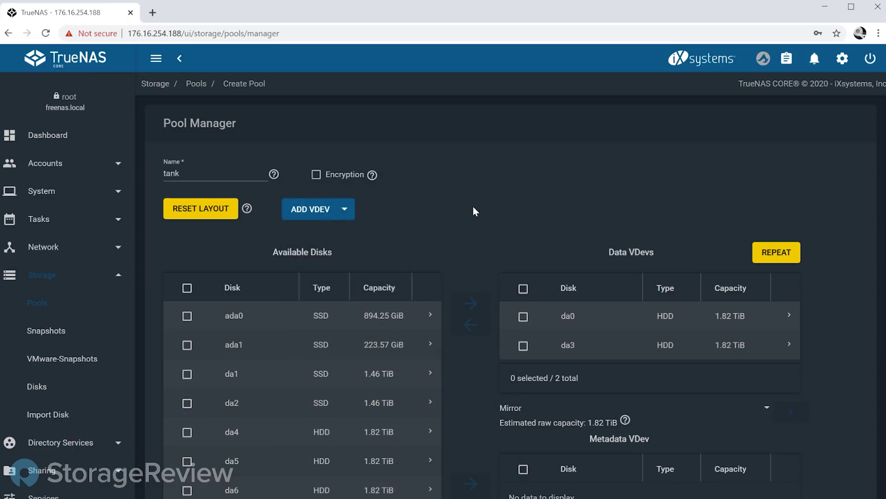
click(187, 374)
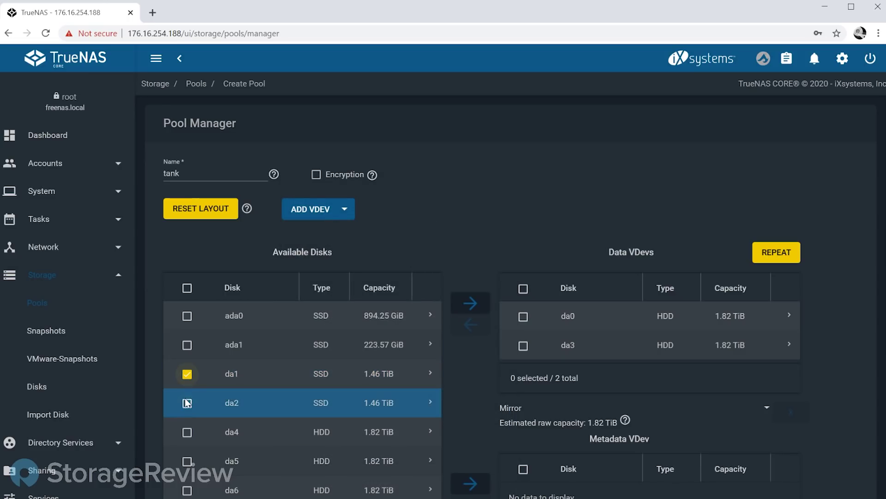
click(187, 403)
scroll(469, 374, down, 3)
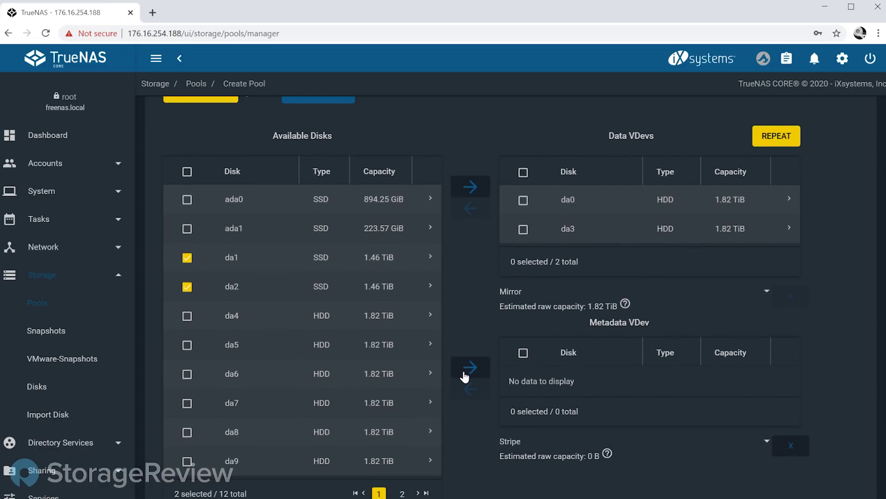
click(469, 374)
scroll(464, 301, down, 2)
scroll(464, 300, down, 2)
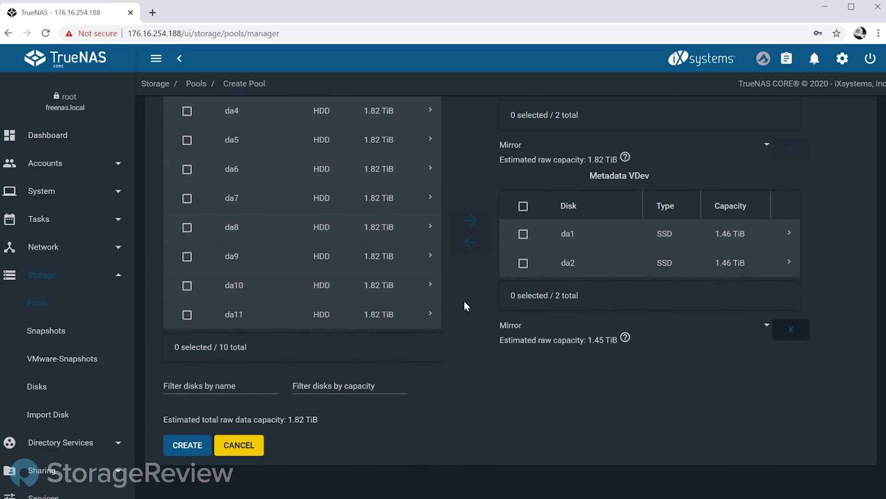
Step: Create the tank pool and view its Pool Status
click(188, 445)
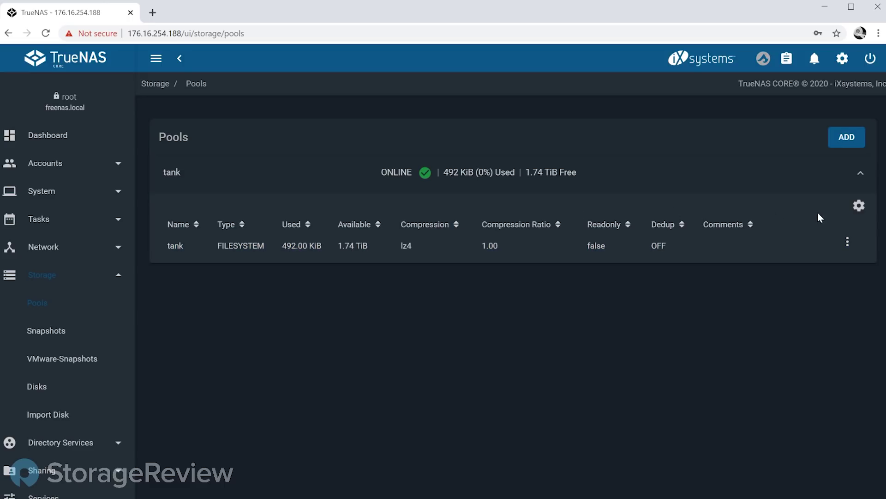
click(858, 213)
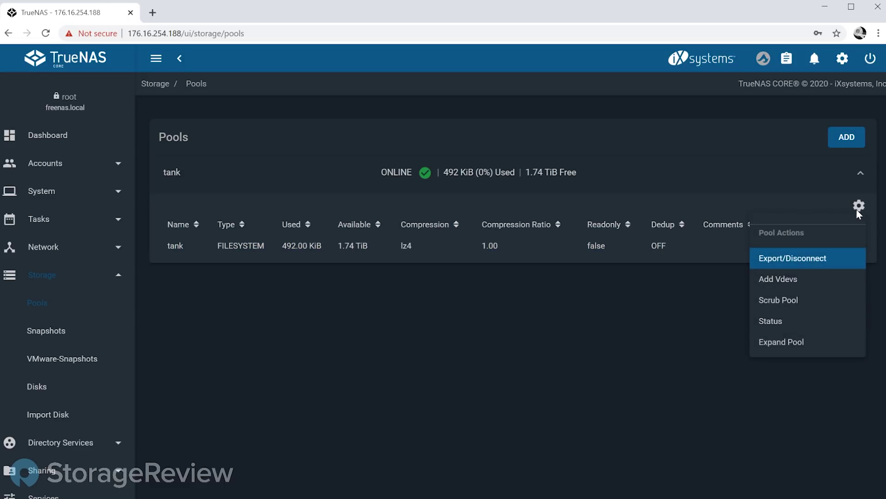
click(785, 322)
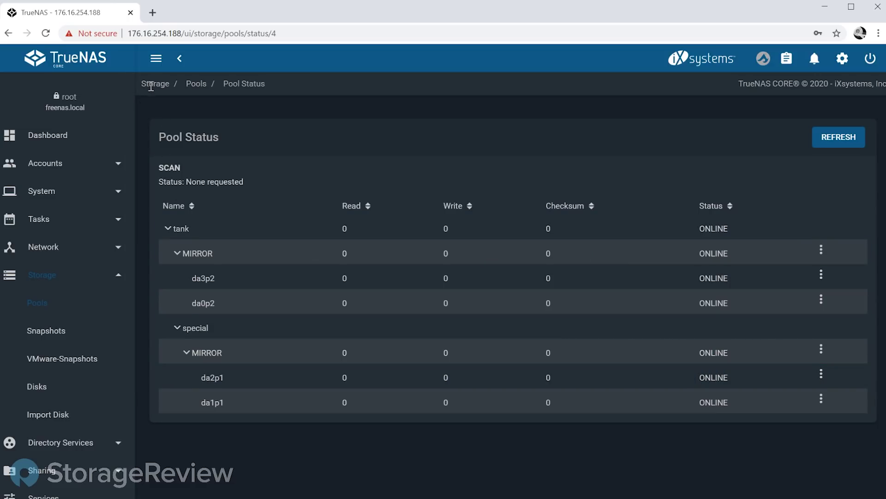
Step: Go back to the Storage Pools list from tank's status
click(59, 306)
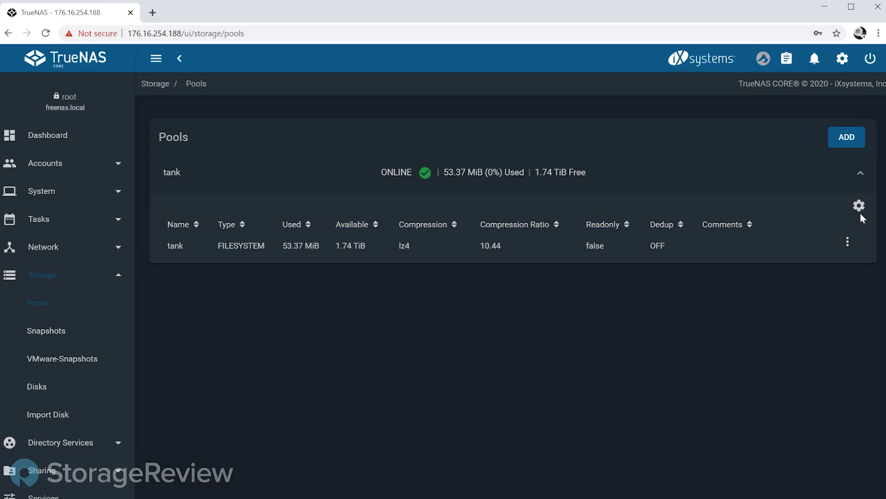
Step: Add a new dataset under tank named 'crypto'
click(847, 243)
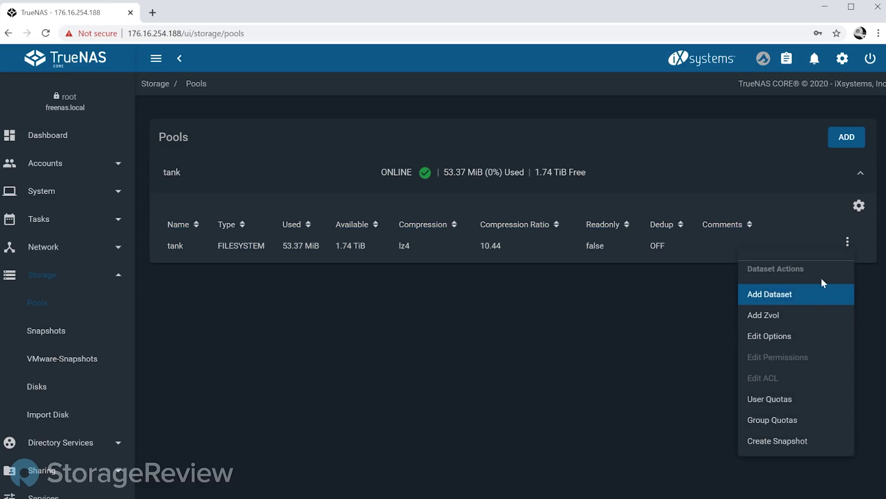
click(792, 298)
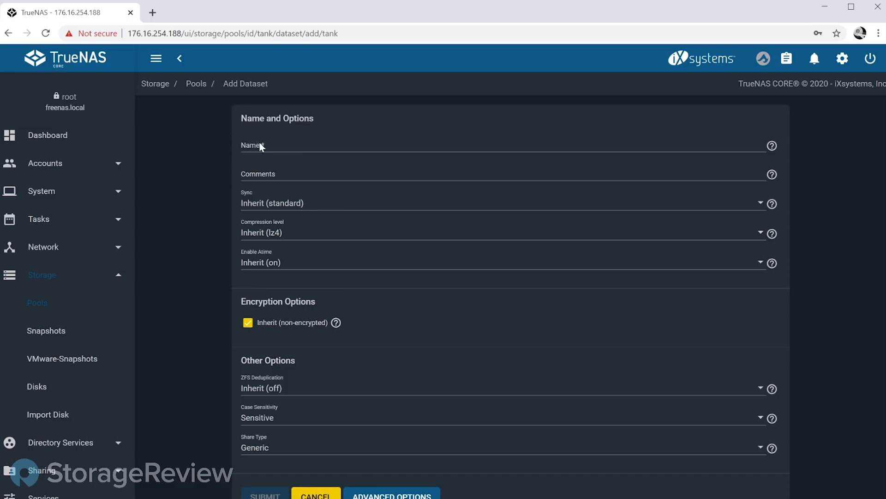
click(262, 146)
text(nytd)
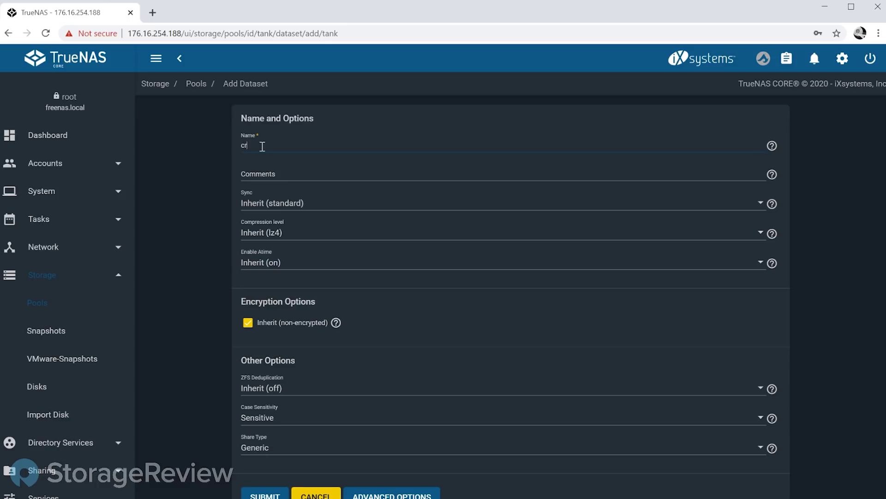
key(BackSpace)
key(BackSpace)
key(BackSpace)
key(BackSpace)
text(d)
text(rypto)
Step: Turn off encryption inheritance and set the dataset's encryption type to Passphrase
click(254, 329)
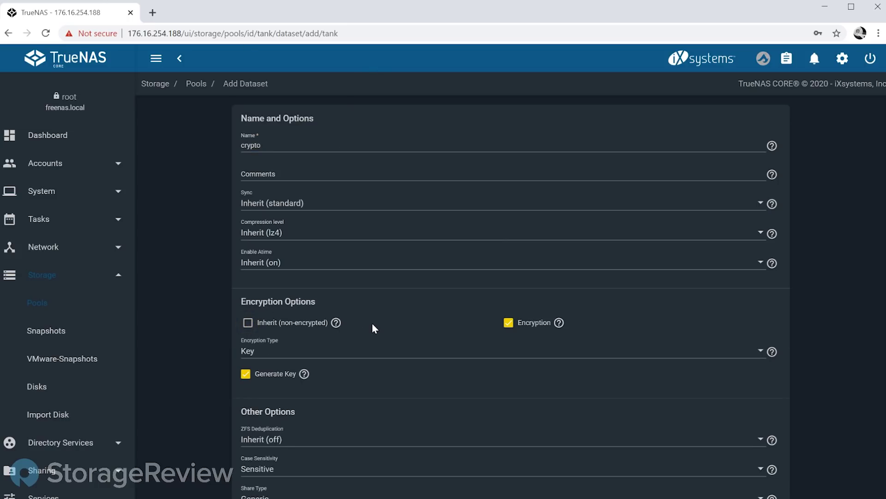
click(321, 355)
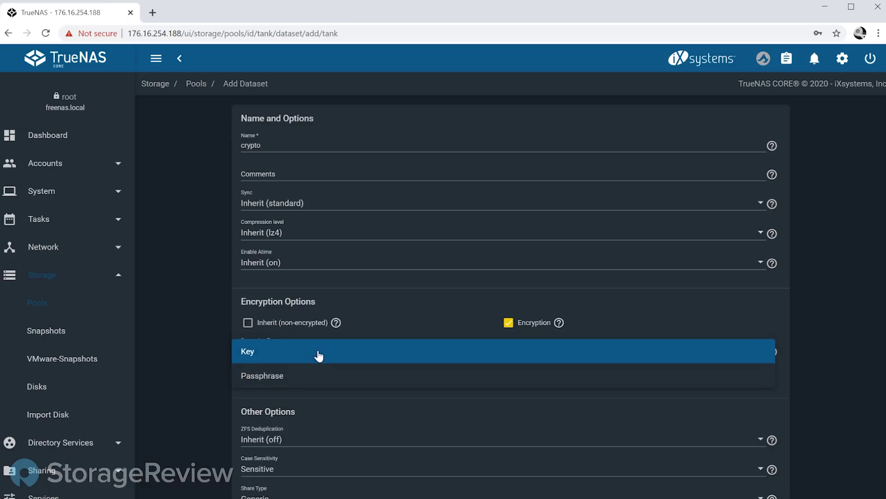
click(291, 383)
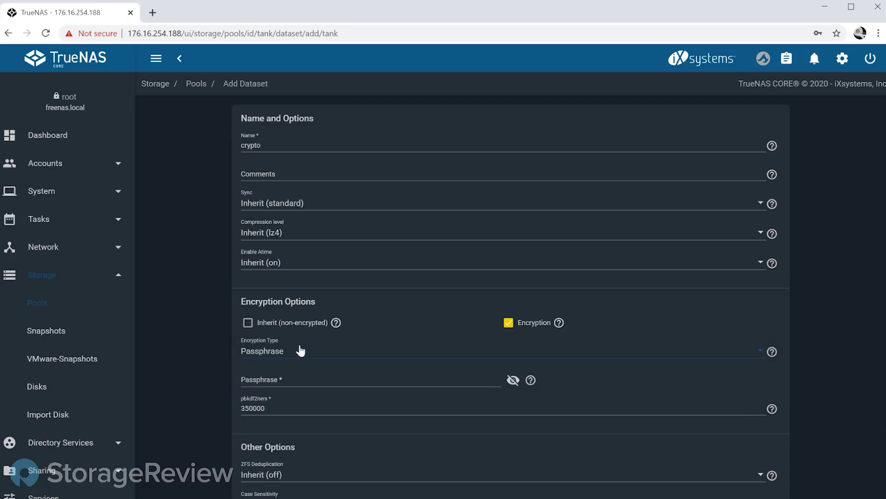
click(279, 386)
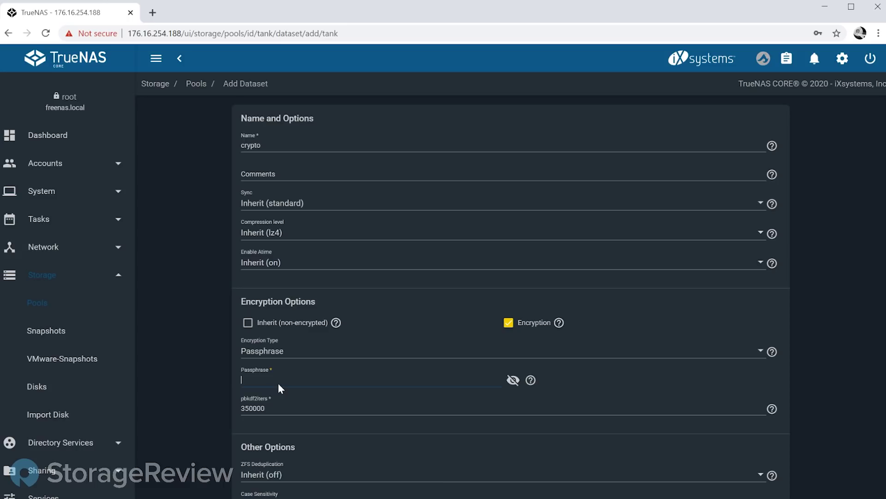
Step: Enter an eight-character passphrase for the crypto dataset
click(171, 350)
click(281, 377)
text(•••••••)
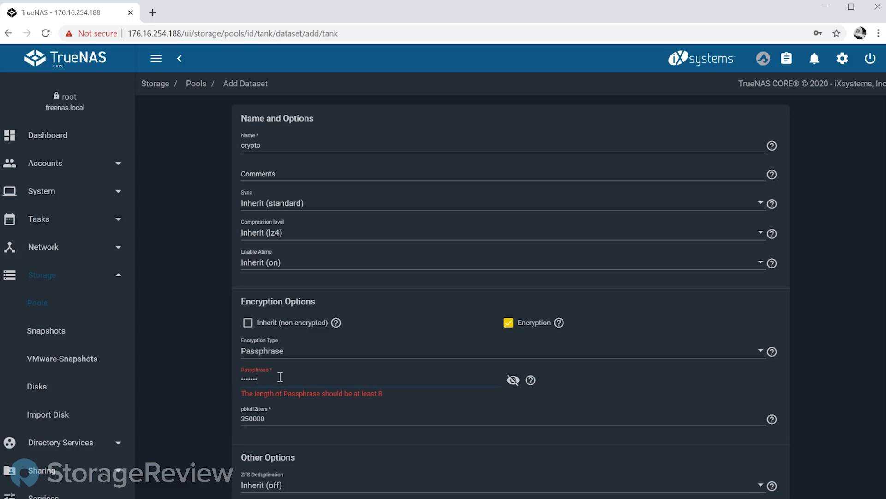
text(•)
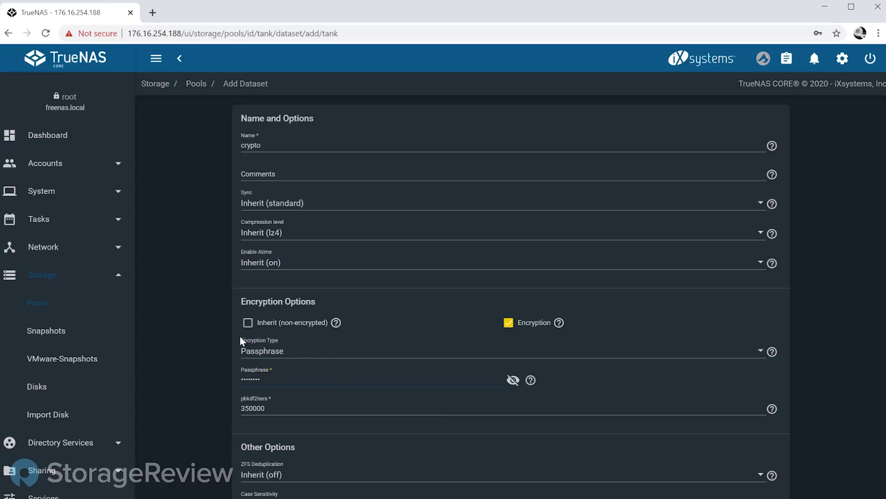
scroll(244, 392, down, 3)
Step: Submit the crypto dataset and dismiss Chrome's password breach warning
click(262, 475)
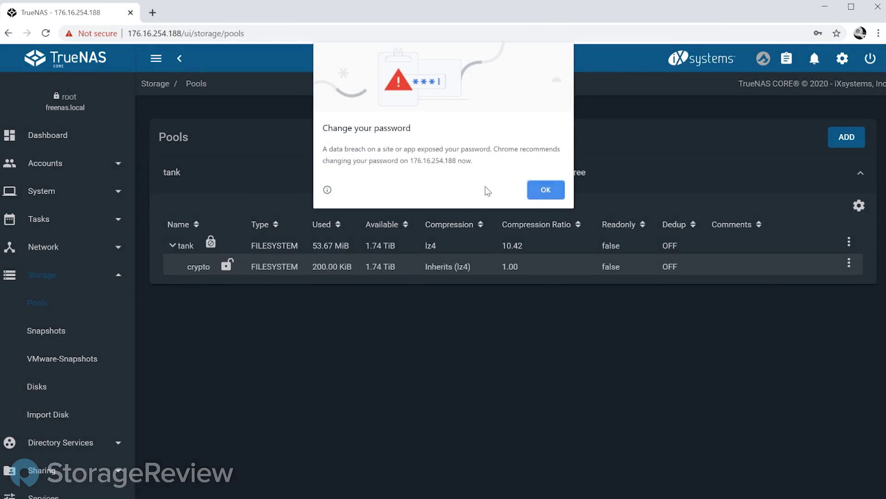
click(546, 190)
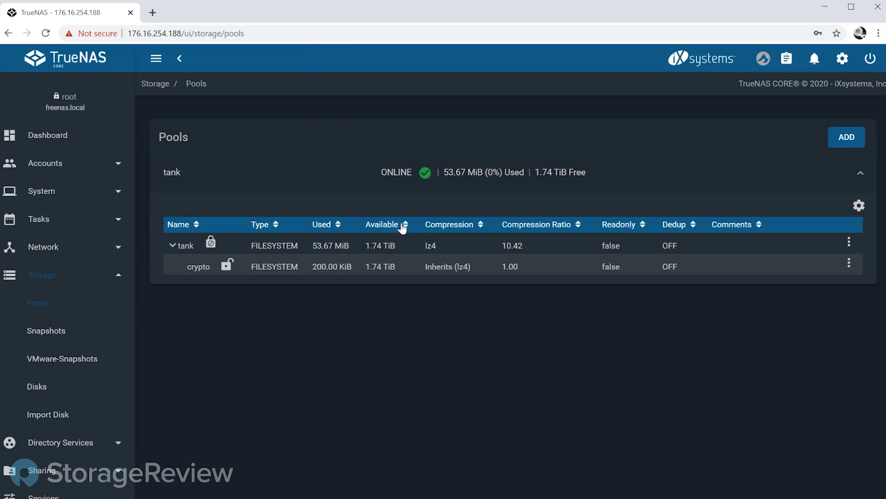
click(259, 268)
Step: Compare the lock status of tank and the new crypto dataset
click(214, 241)
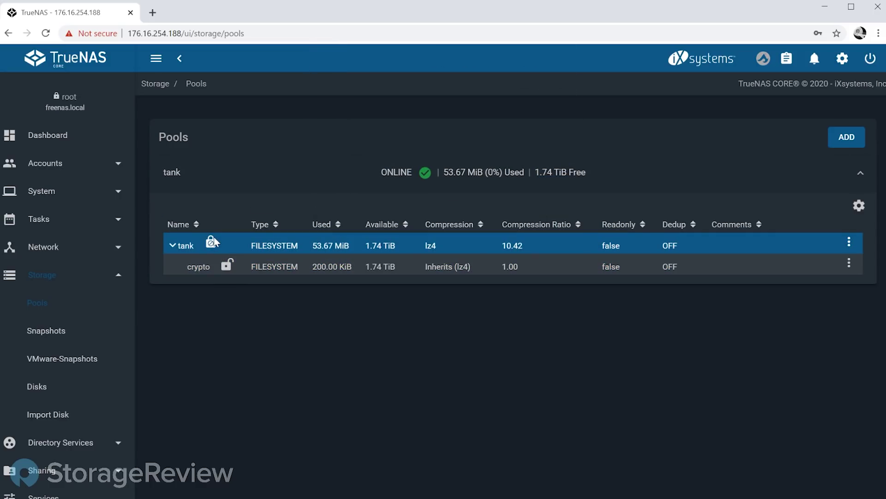
click(227, 268)
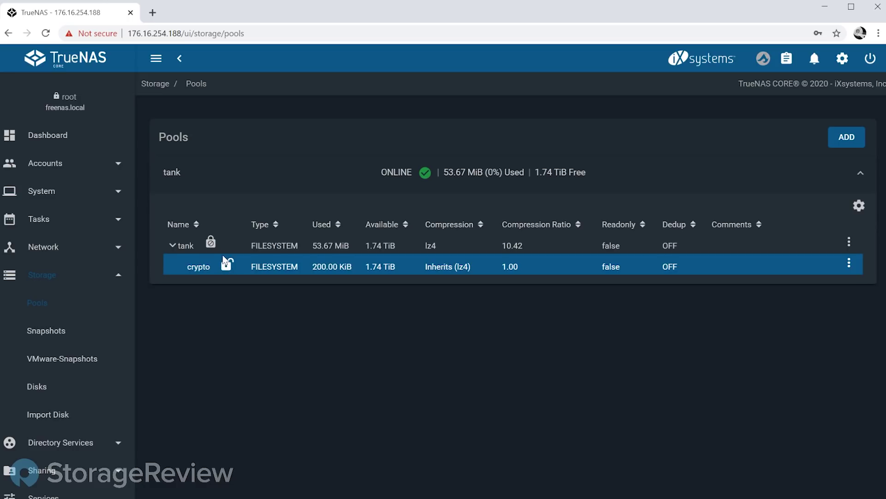
click(215, 243)
click(232, 269)
click(217, 248)
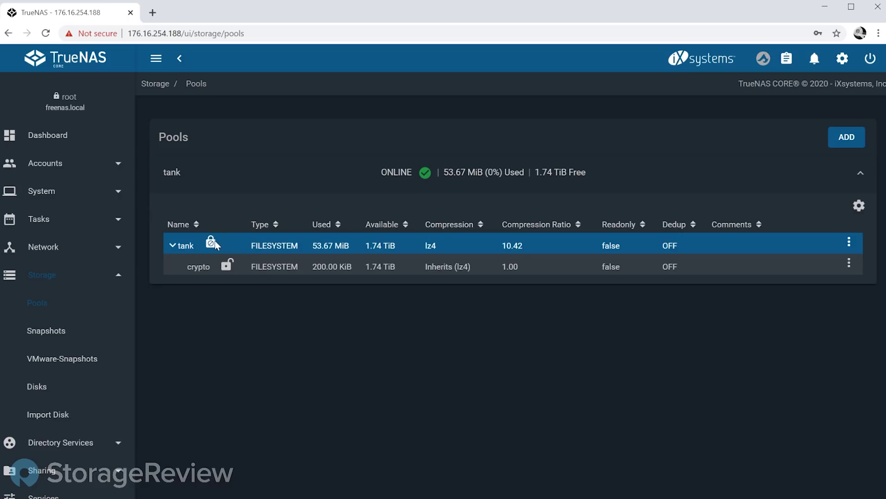
click(226, 269)
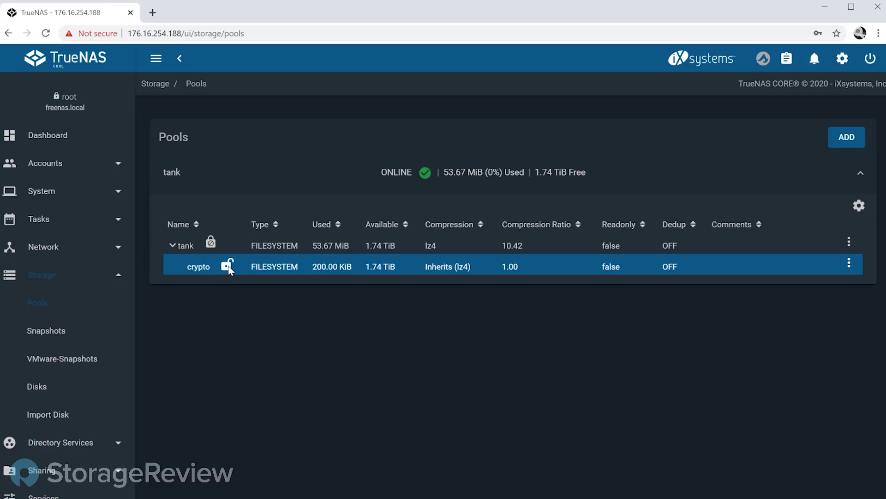
Step: Lock the crypto dataset with confirmation and check its reduced actions menu
click(849, 264)
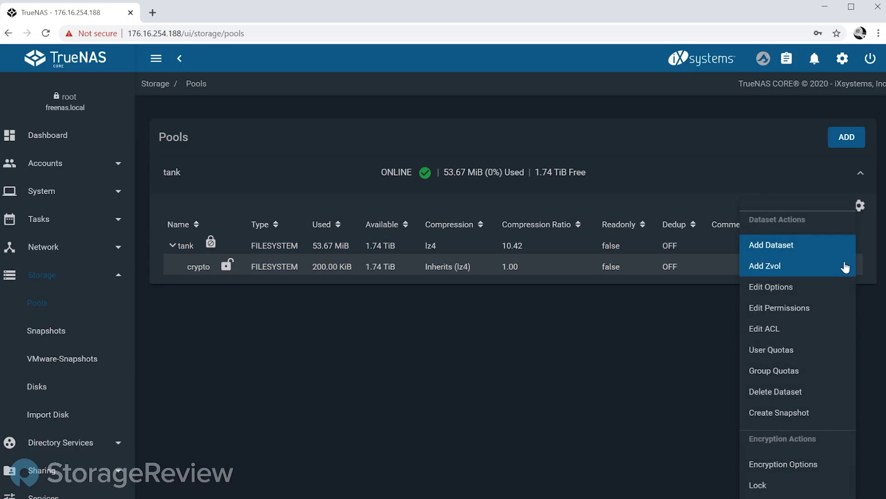
click(785, 486)
click(401, 314)
click(505, 318)
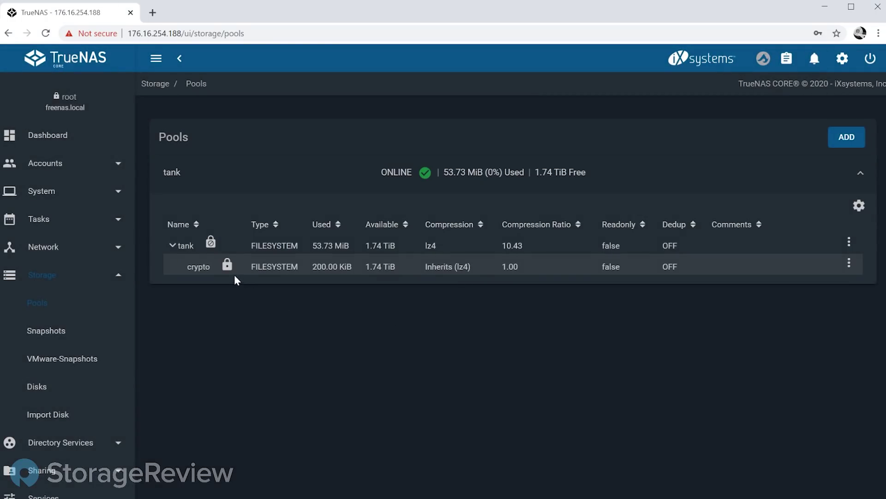
click(231, 267)
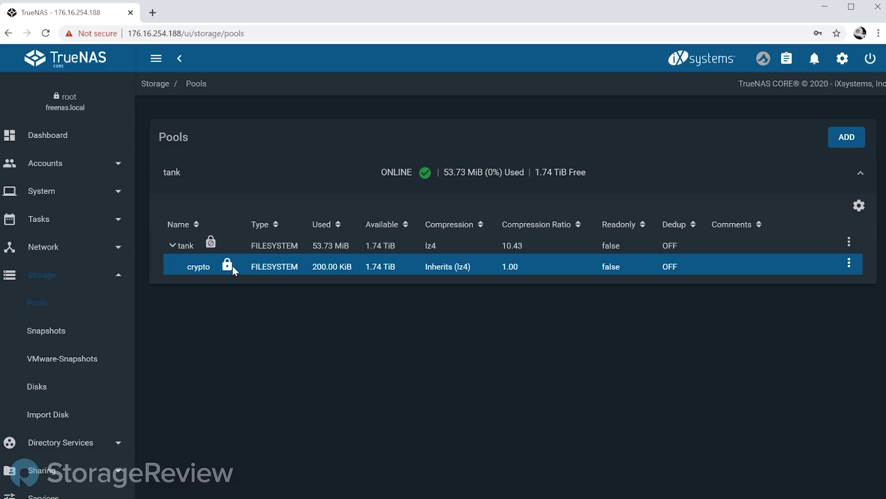
click(849, 262)
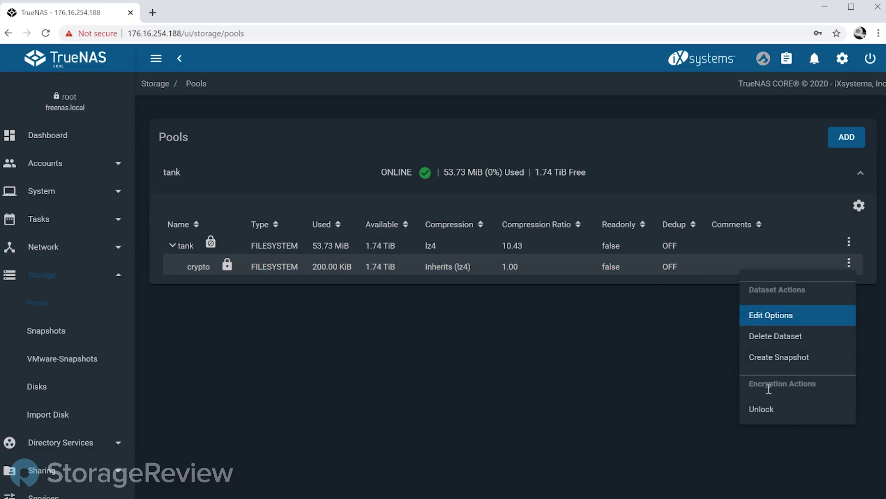
Step: Unlock tank/crypto by entering its passphrase and confirming
click(771, 409)
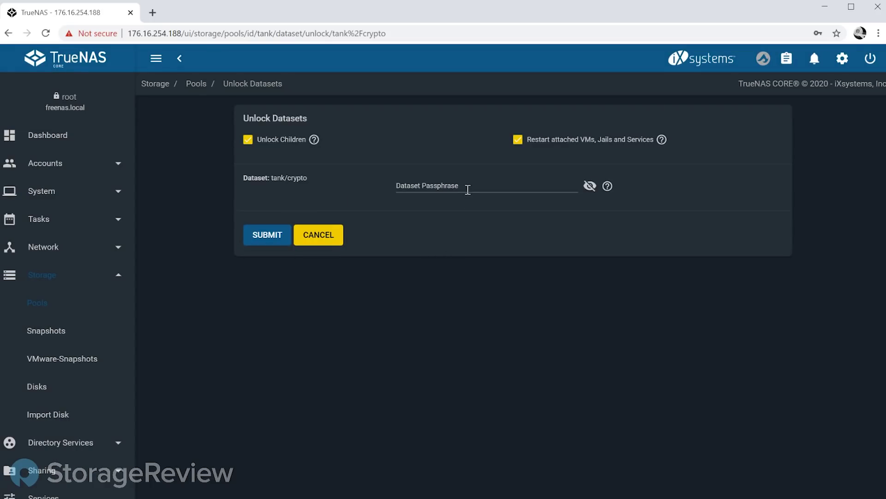
click(465, 187)
text(pass)
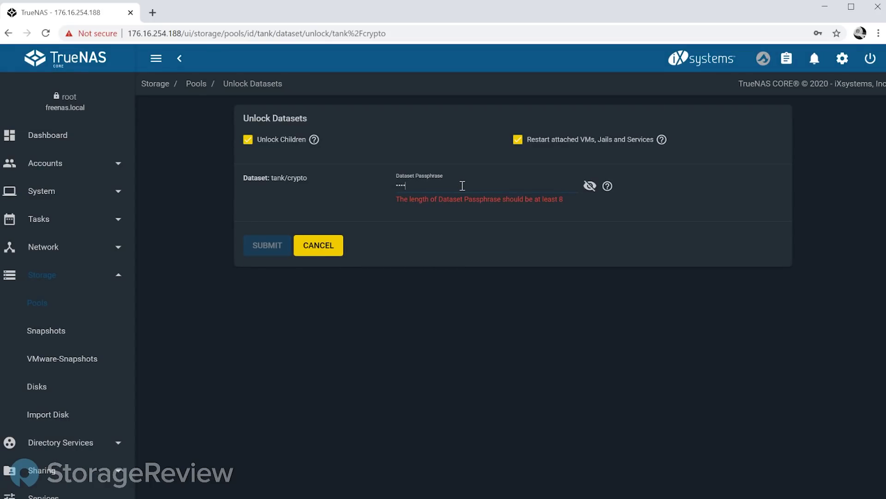
text(word)
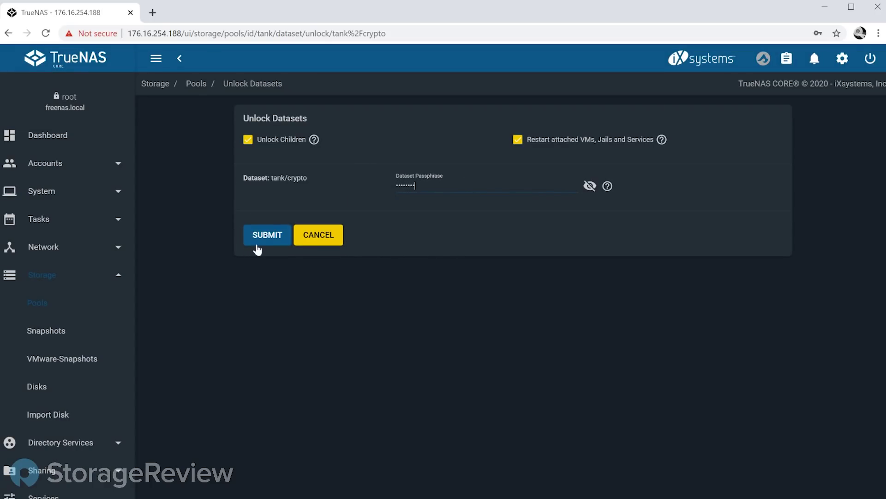
click(257, 246)
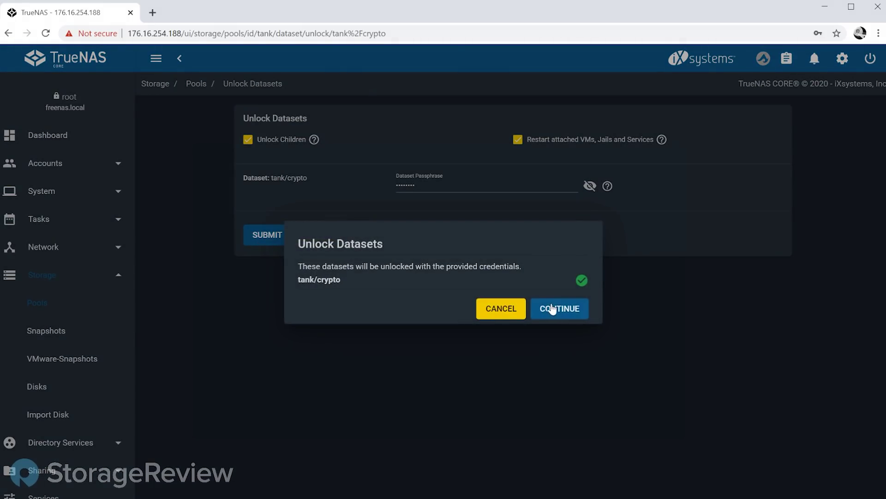
click(553, 309)
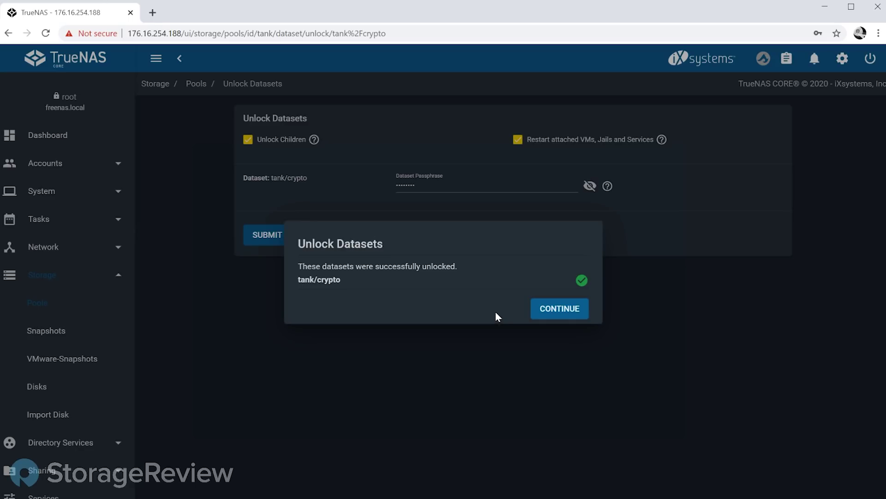
Step: Dismiss the unlock message, select the crypto dataset, then go to the Services page
click(556, 316)
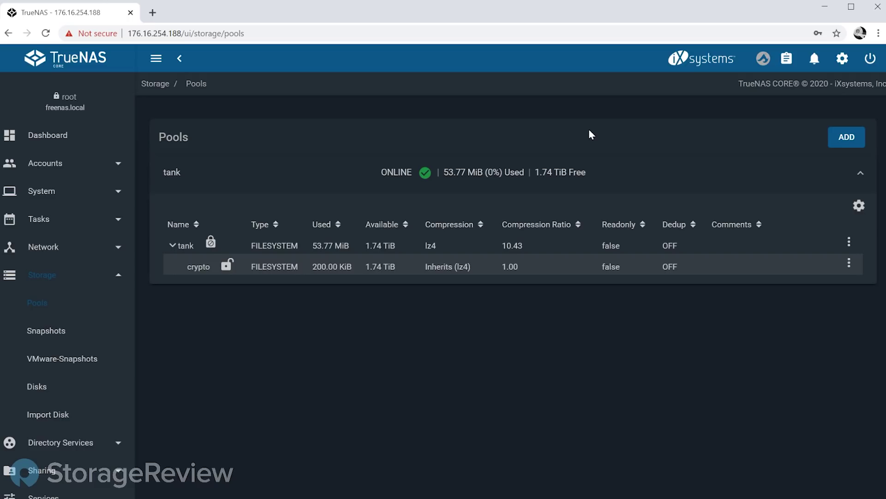
click(243, 265)
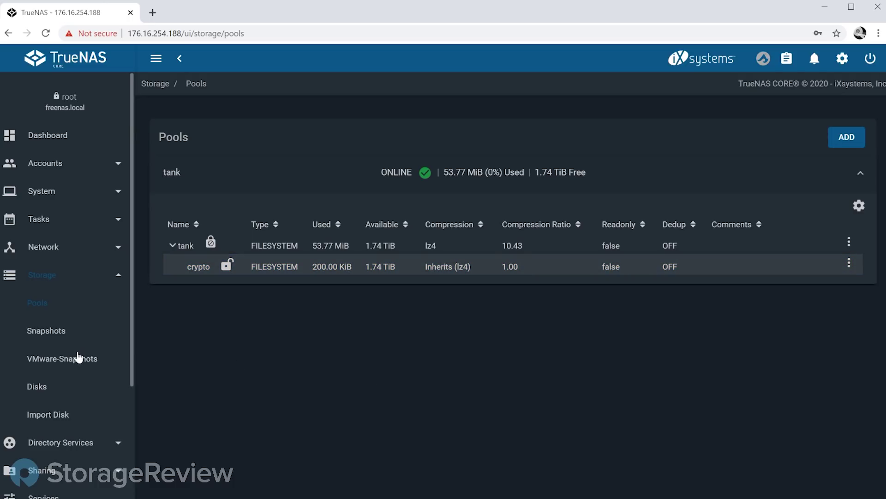
scroll(75, 359, down, 3)
click(52, 325)
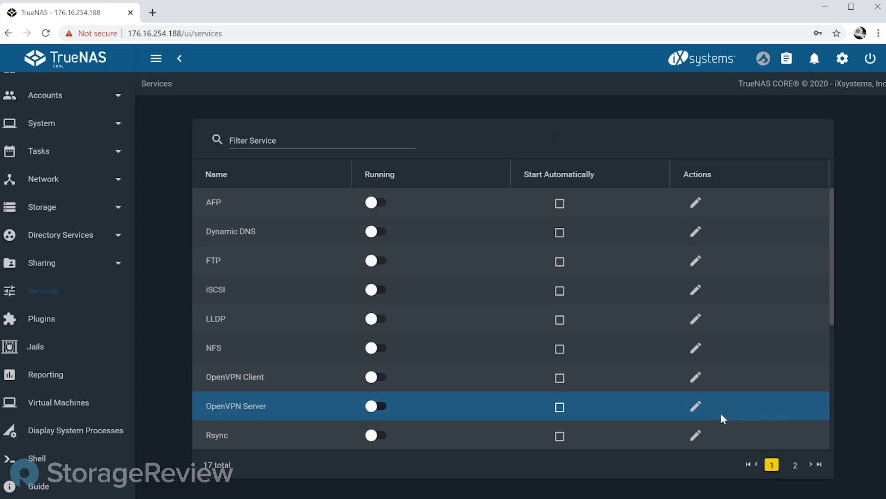
Step: Open the OpenVPN Server configuration form from the Services list
click(697, 408)
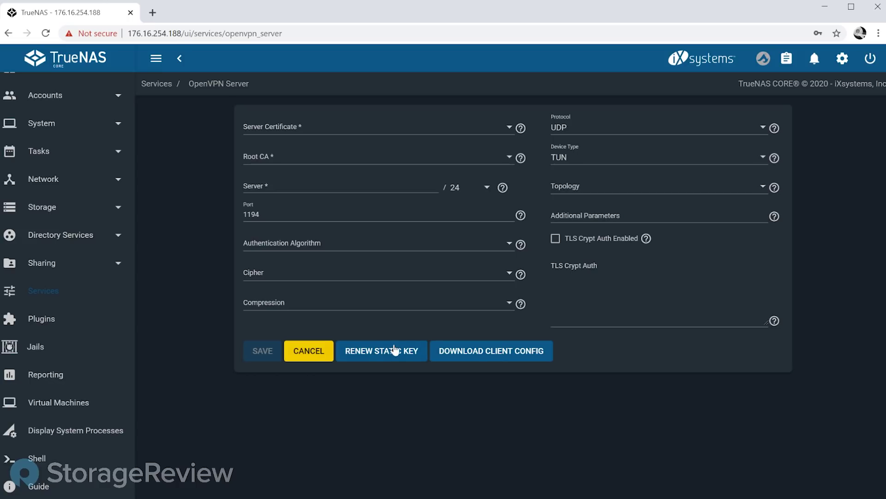
Step: Cancel the OpenVPN Server form, leaving port 1194, UDP and TUN unchanged
click(315, 353)
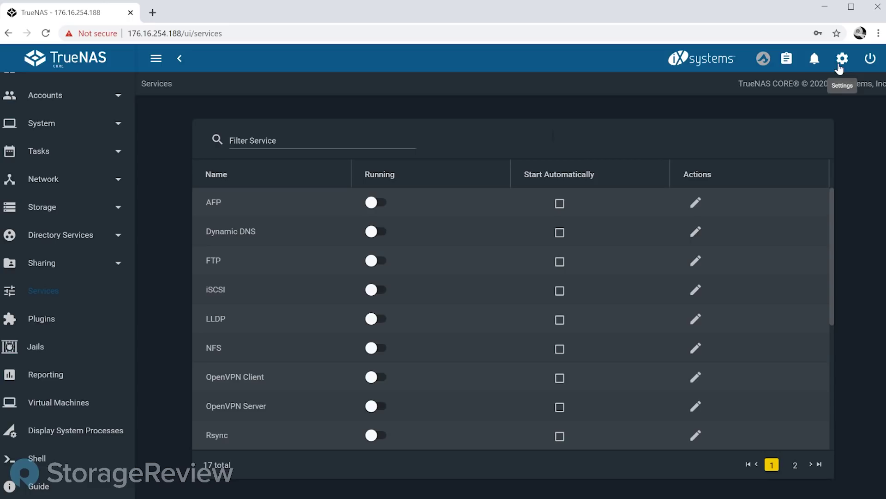
Step: Add an API key named 'test' from the Settings menu's API Keys page
click(840, 65)
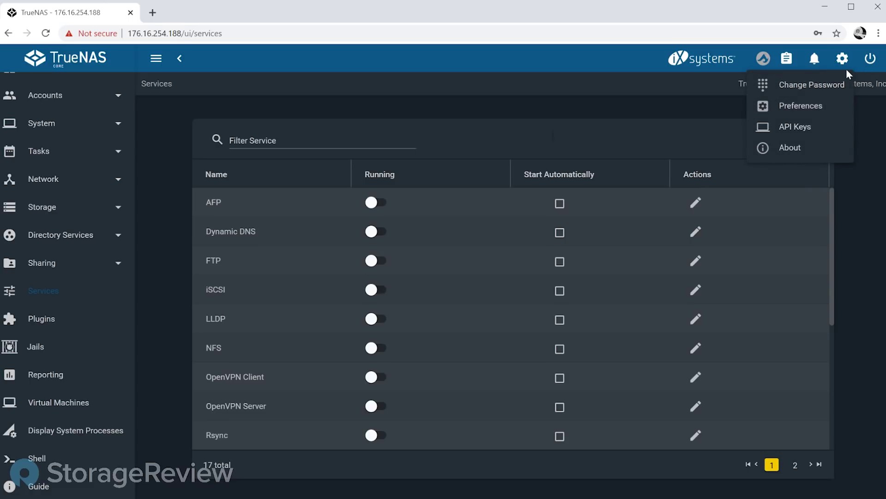
click(787, 125)
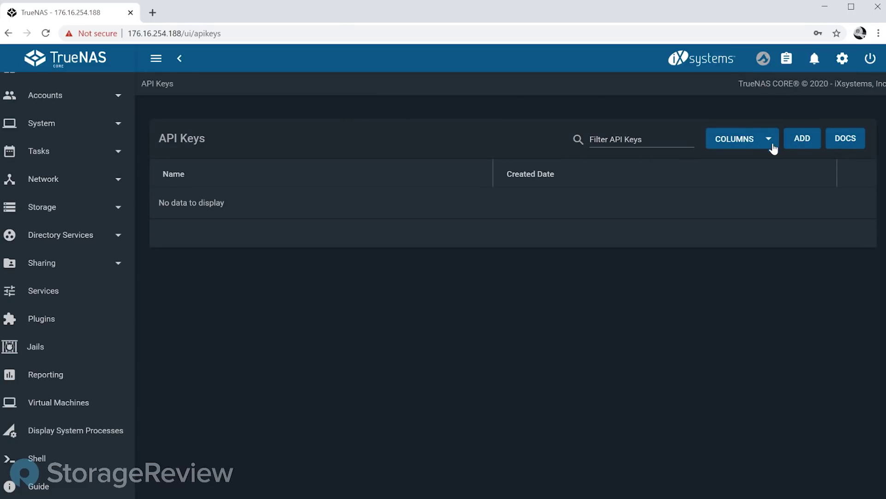
click(795, 141)
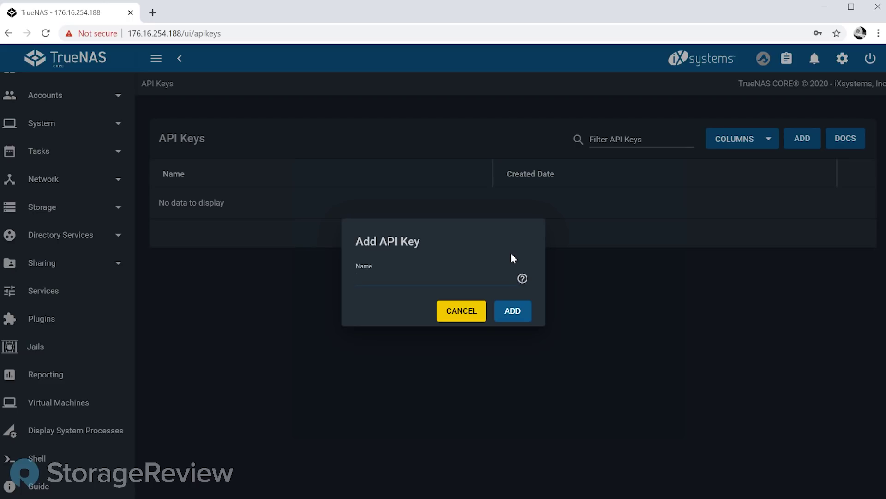
text(test)
click(523, 311)
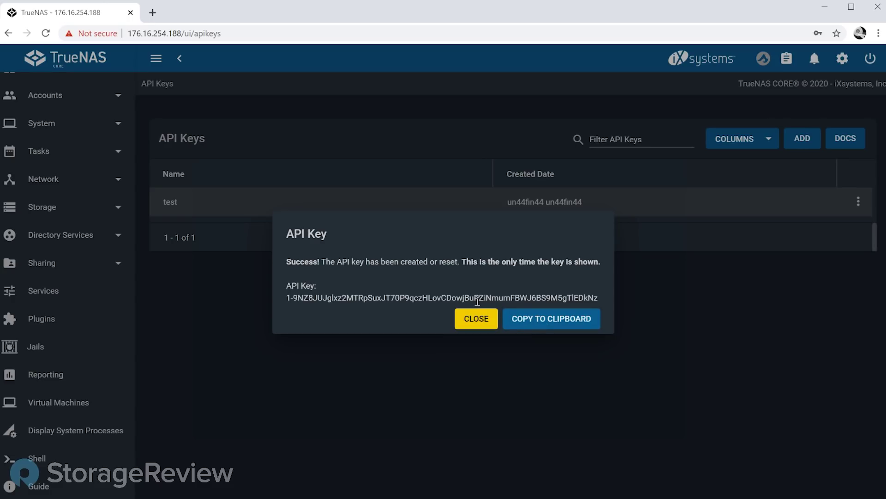
Step: Close the new key's one-time notice and bring up the TrueCommand Cloud connection prompt
click(476, 318)
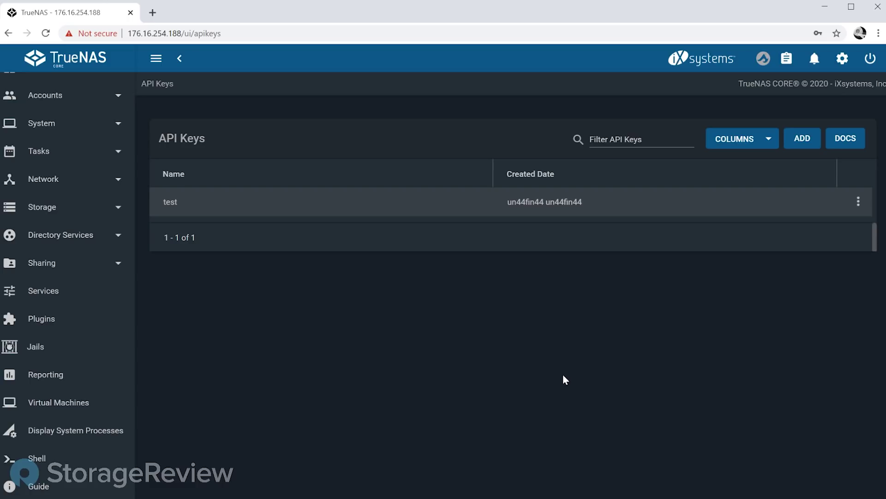
click(762, 60)
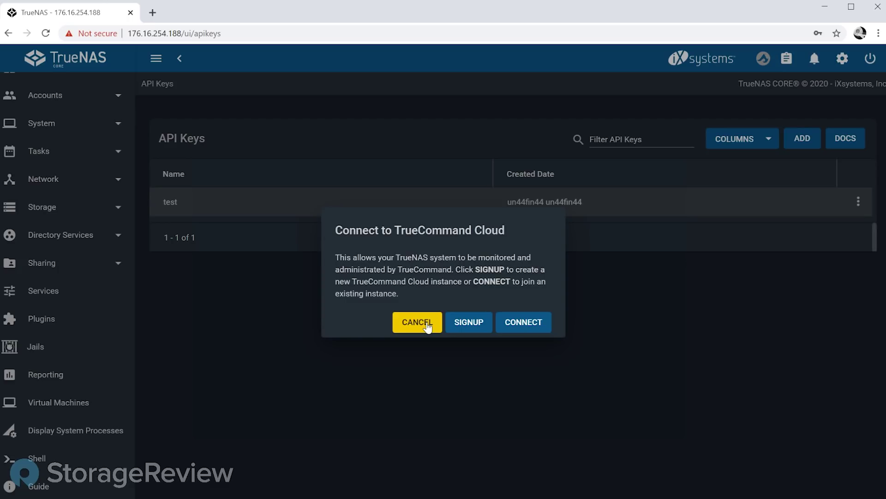
Step: Cancel the Connect to TrueCommand Cloud dialog, returning to the API Keys list
click(416, 322)
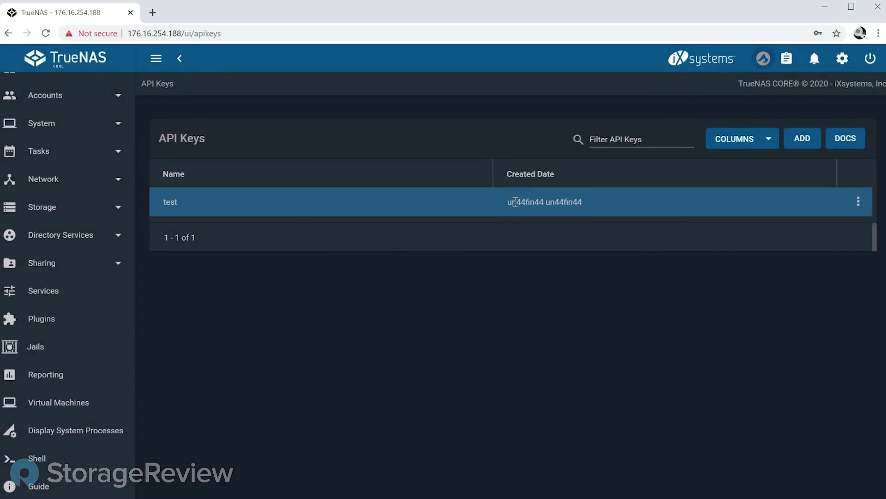